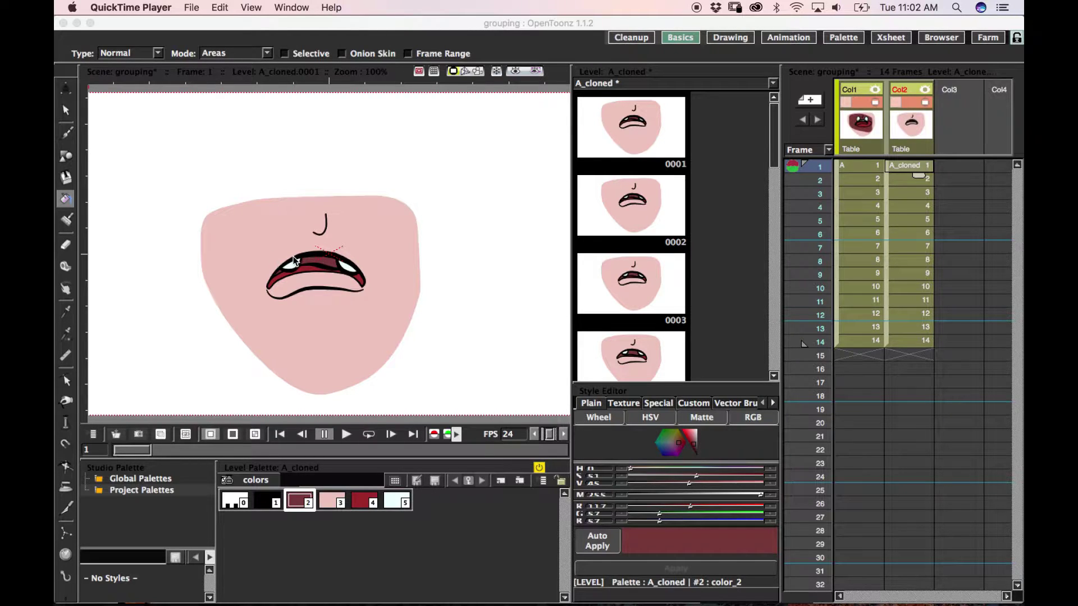
Step: Try bringing the dark mouth-interior shape in frame 1 of A_cloned to the front, and undo the reordering
left_click(224, 289)
key("s")
left_click(231, 286)
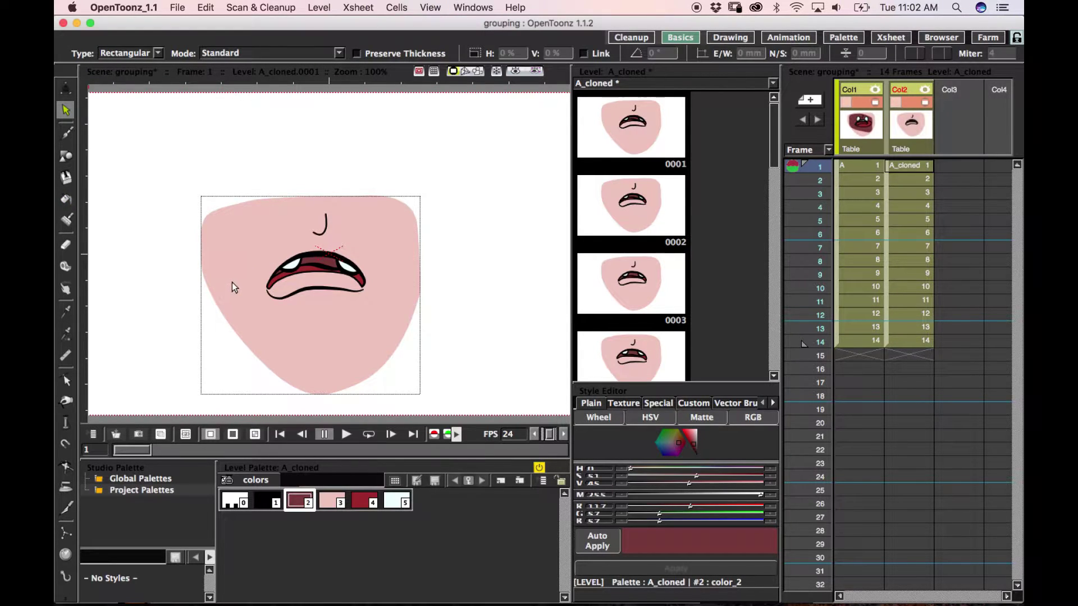
left_click(222, 285)
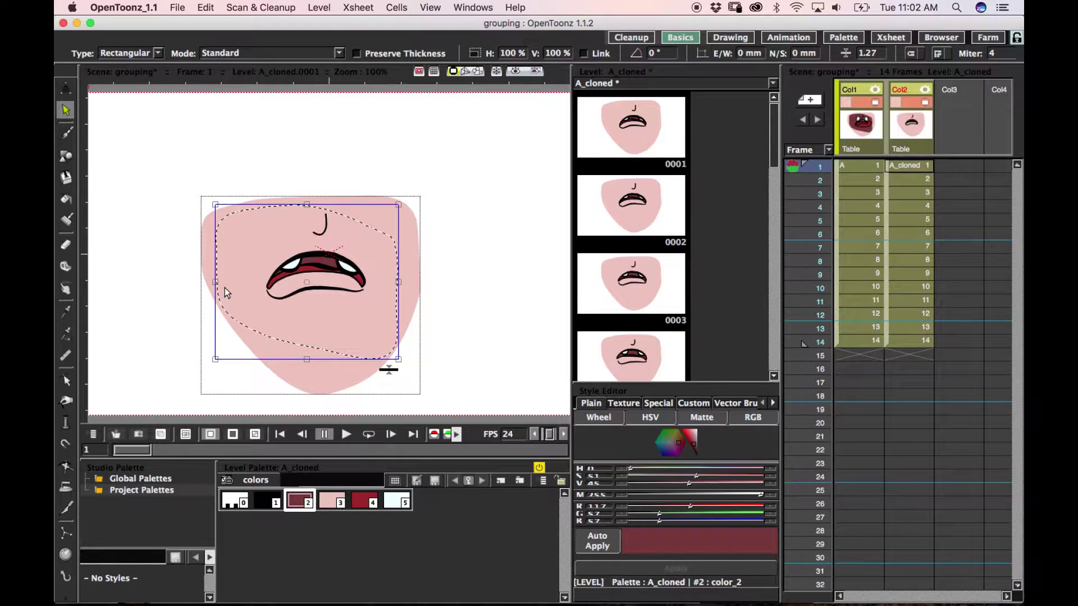
key("super+]")
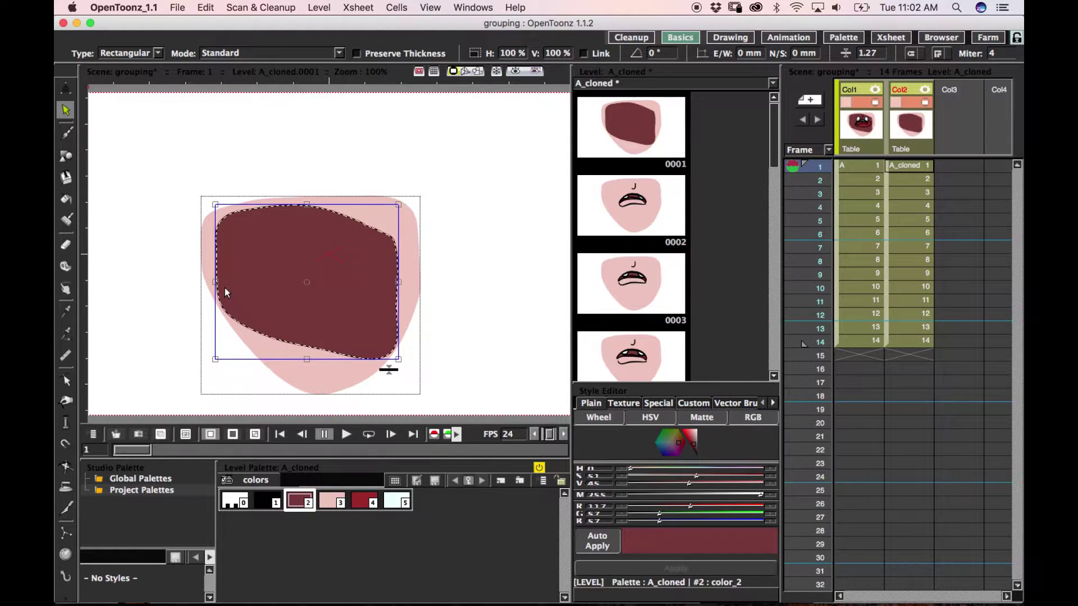
key("ctrl+z")
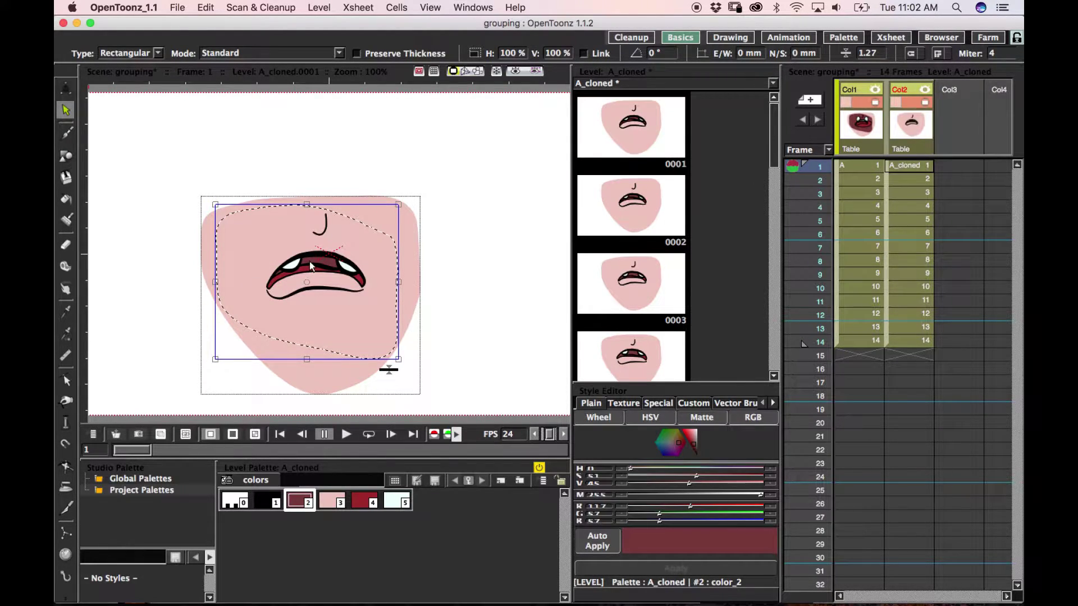
Step: Try moving the tongue shape in frame 1 of A_cloned forward in the stacking order, and undo it
left_click(309, 263)
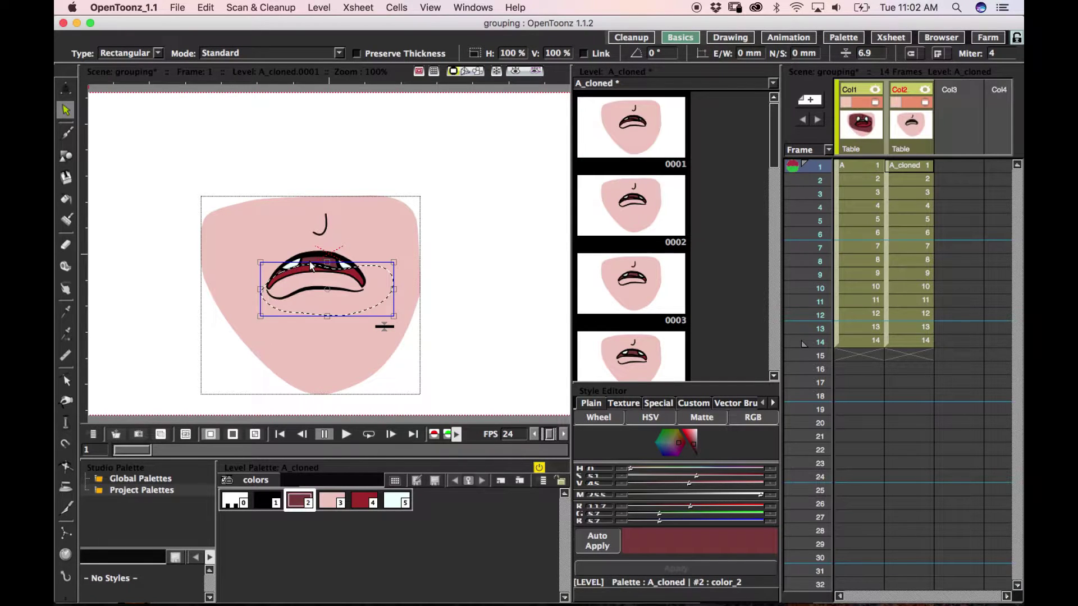
key("]")
key("ctrl+z")
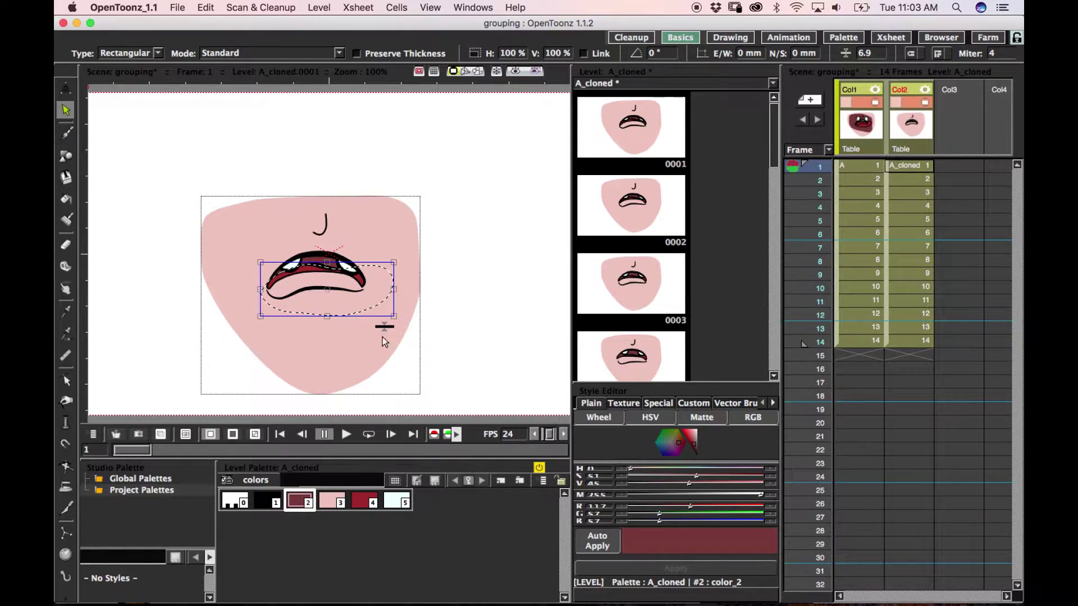
Step: Temporarily hide column Col2 to inspect the tongue and mouth-interior shapes in the first drawing of Col1
left_click(926, 90)
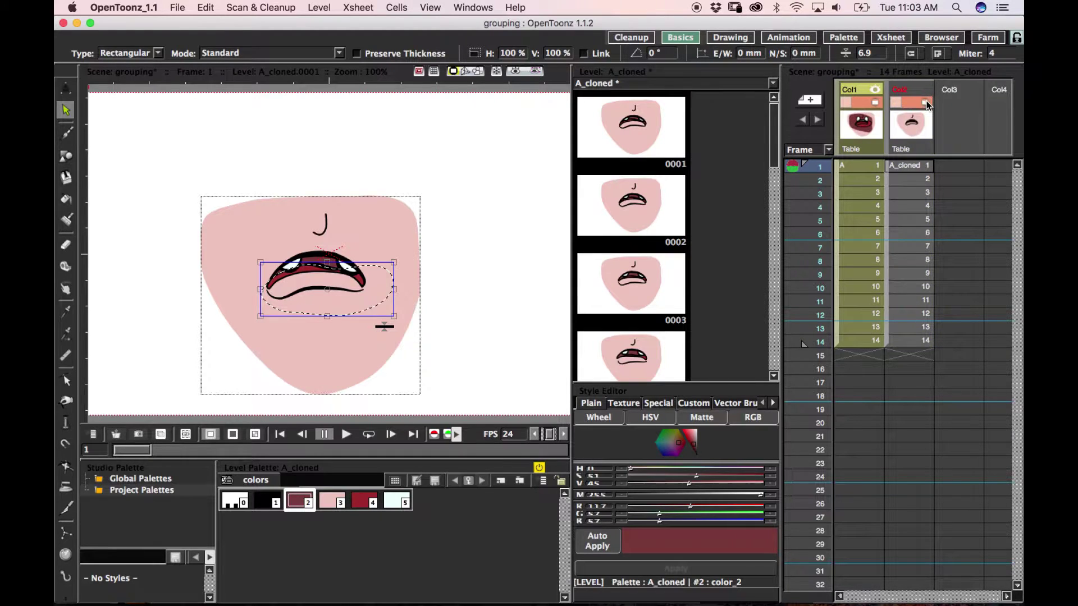
left_click(926, 100)
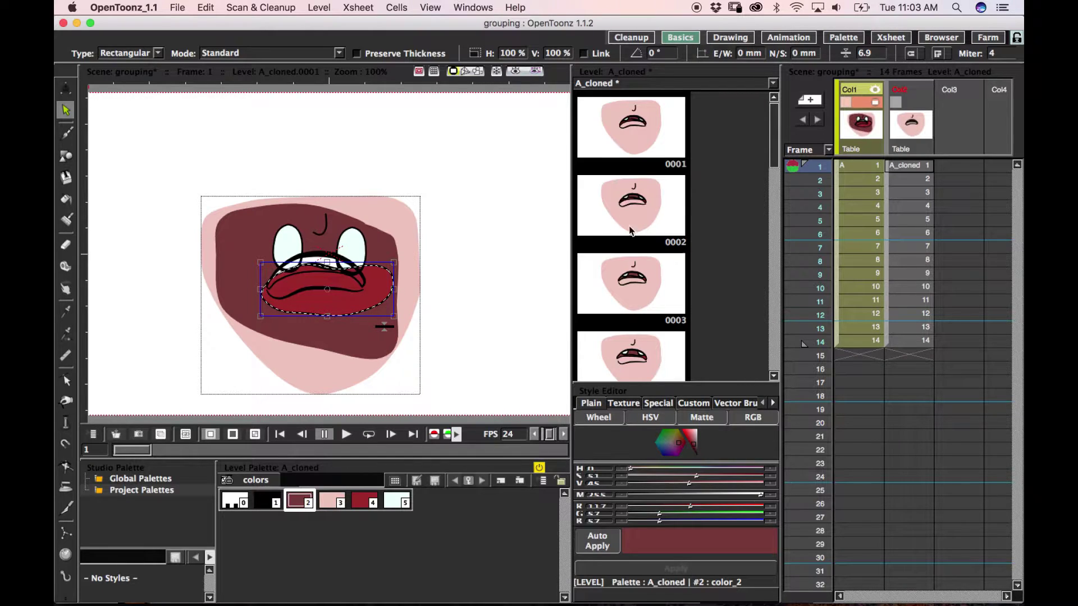
left_click(856, 168)
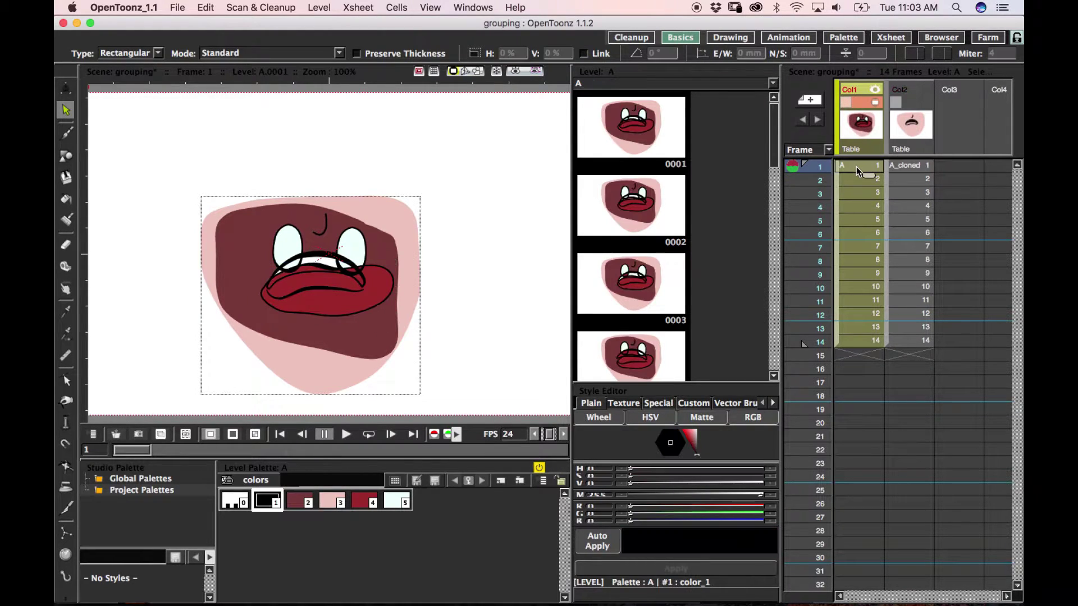
left_click(326, 318)
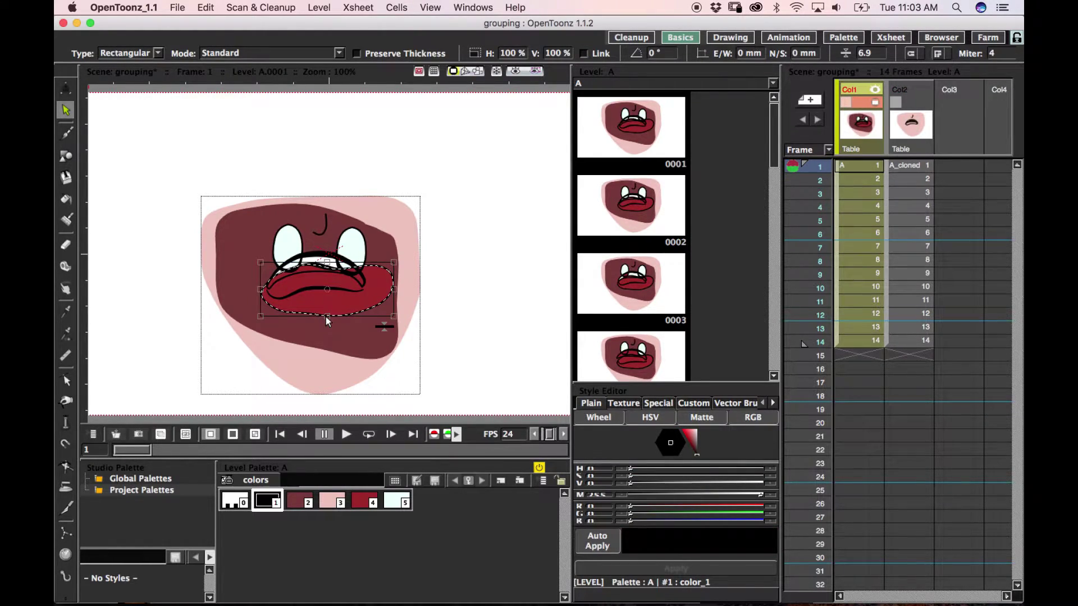
left_click(302, 341)
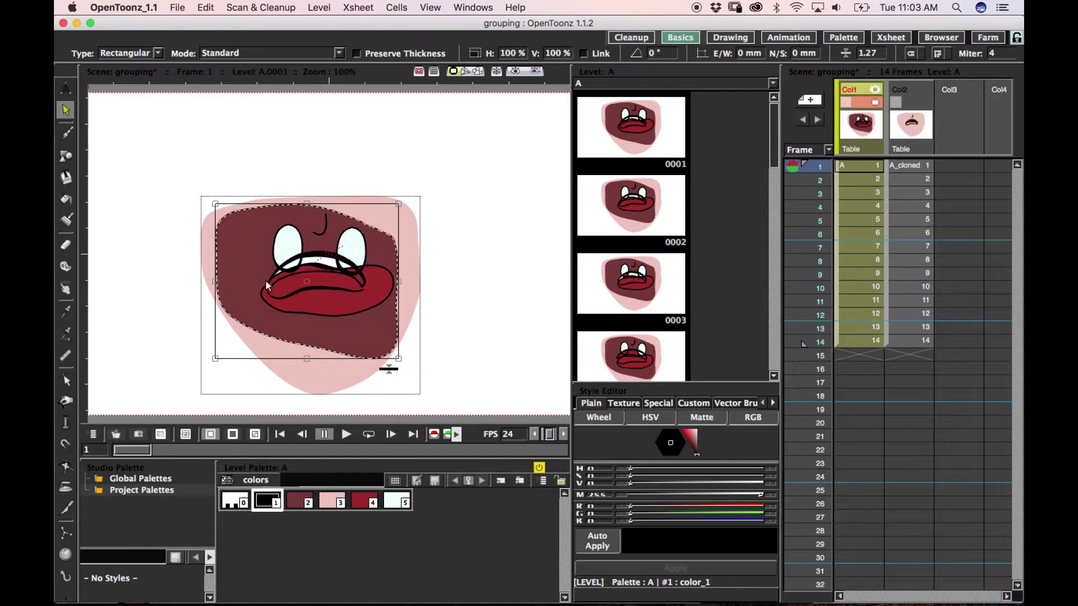
left_click(927, 109)
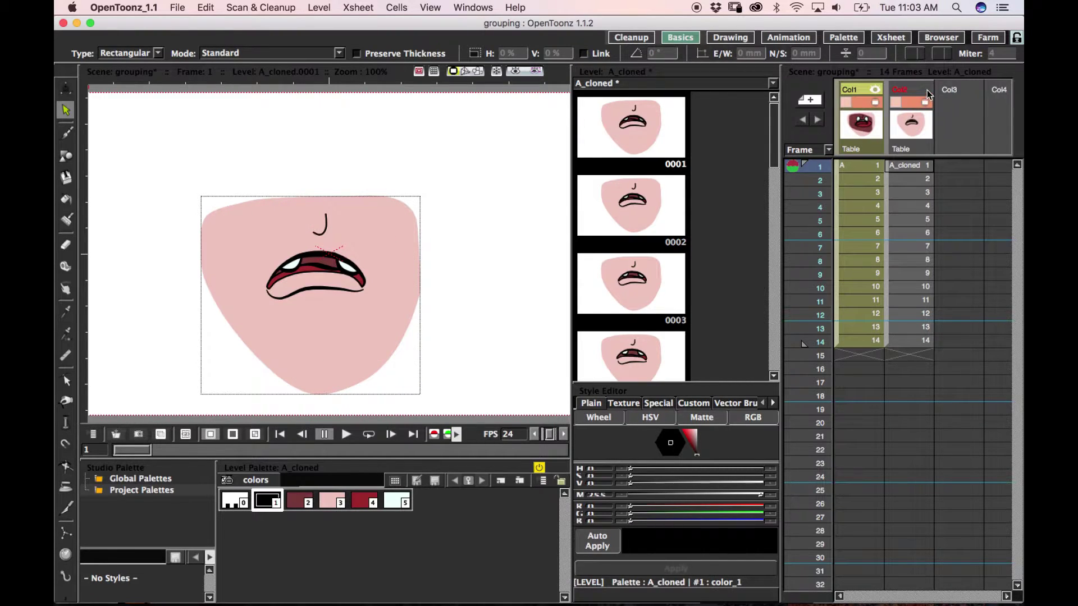
left_click(928, 90)
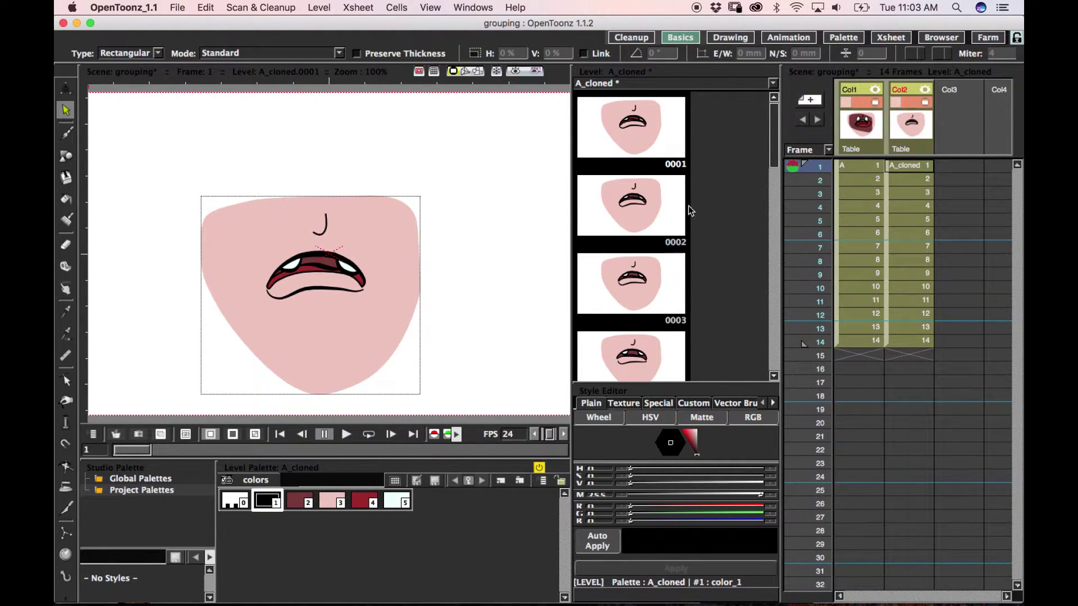
Step: Brush a black rounded outline beside the face in frame 2 of A_cloned and close its gap with the Tape tool
key("l")
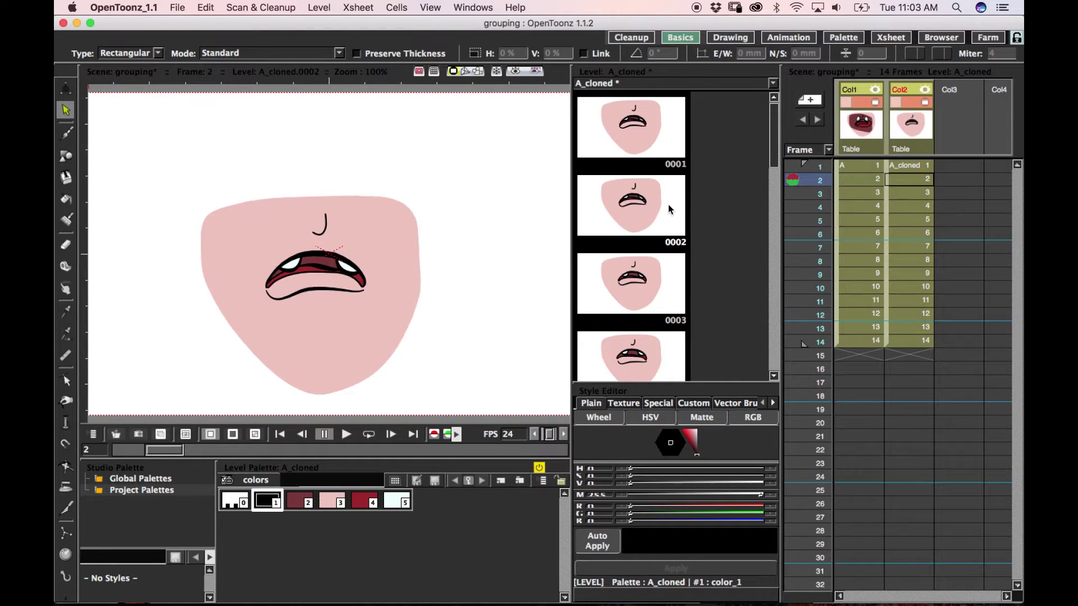
left_click(669, 209)
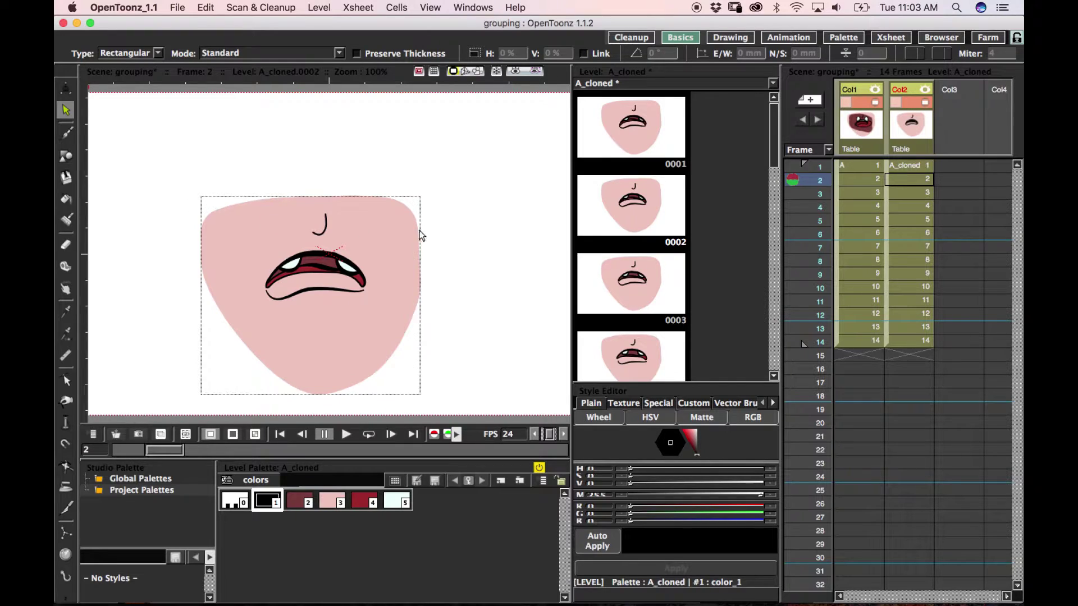
key("b")
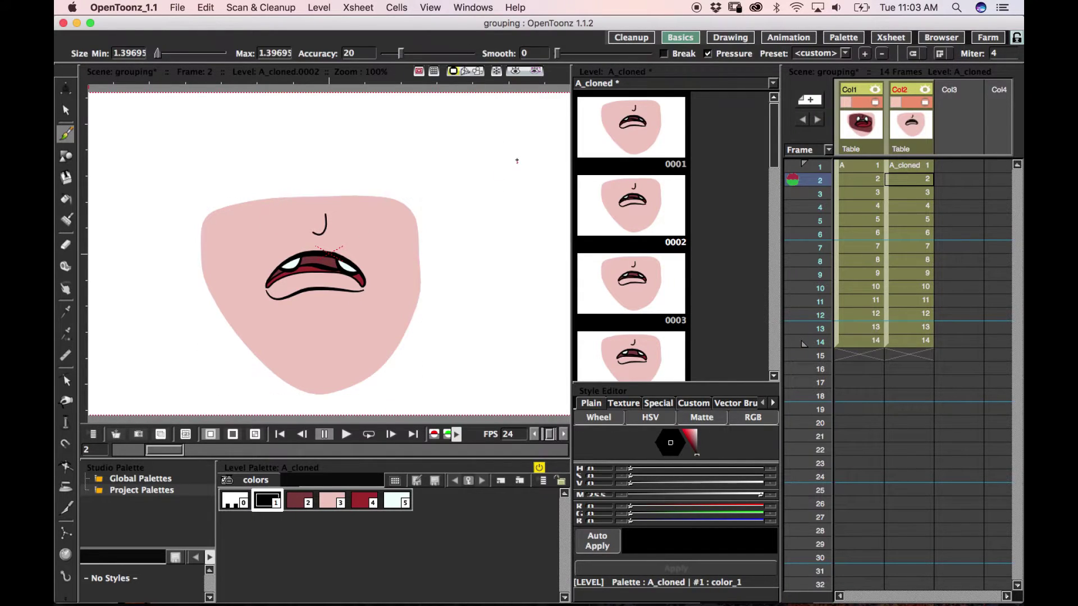
mouse_move(516, 158)
left_mouse_down()
mouse_move(483, 189)
mouse_move(511, 251)
mouse_move(555, 225)
mouse_move(551, 182)
left_mouse_up()
key("t")
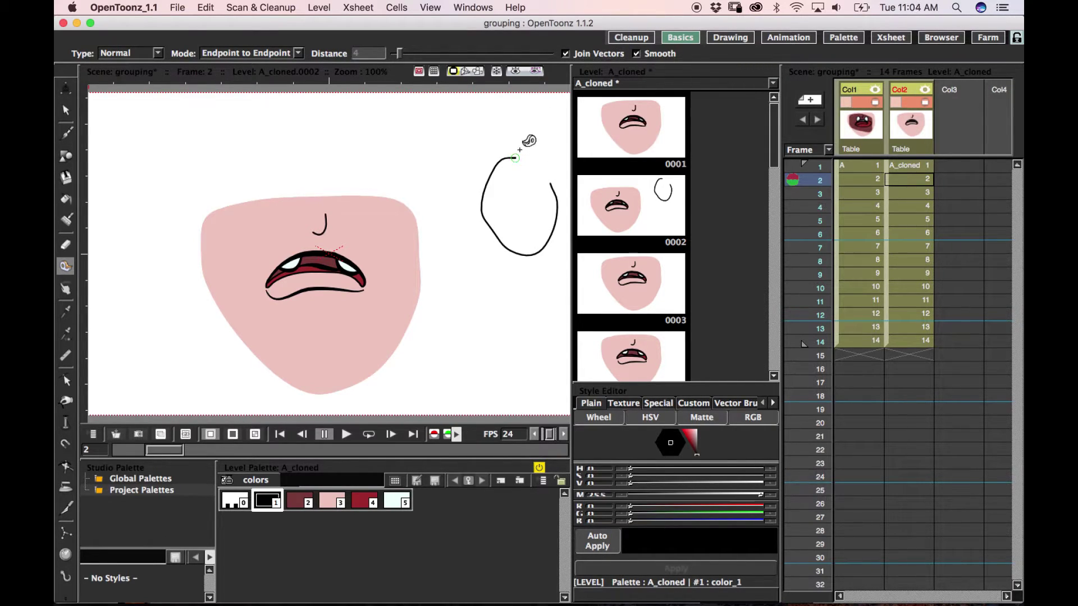
left_click_drag(515, 158, 552, 183)
Step: Fill the closed outline beside the face with dark red palette style 2 and select the filled shape
key("f")
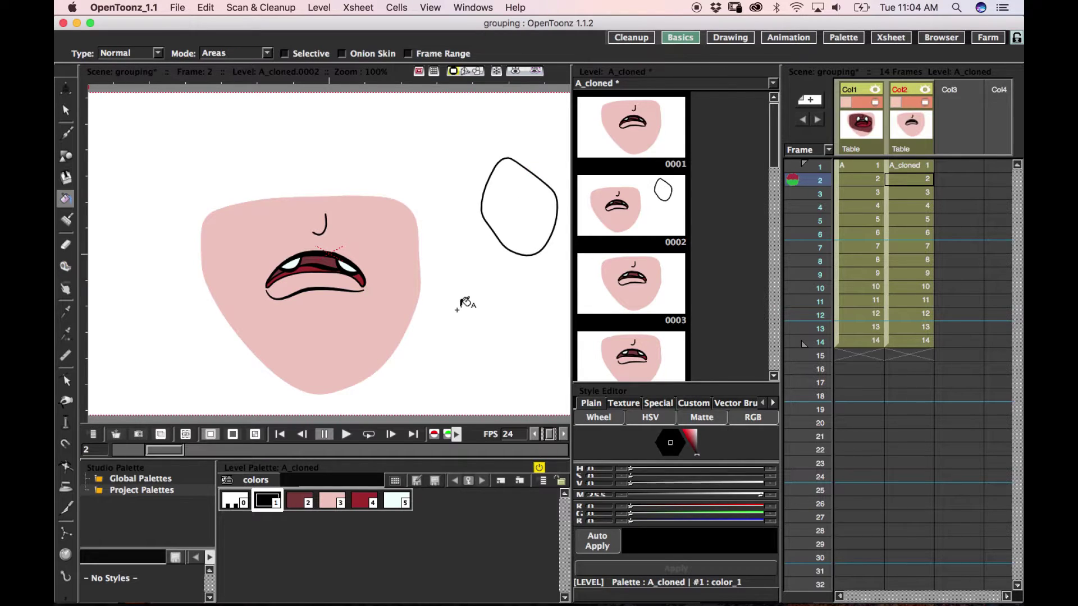
left_click(302, 502)
left_click(521, 208)
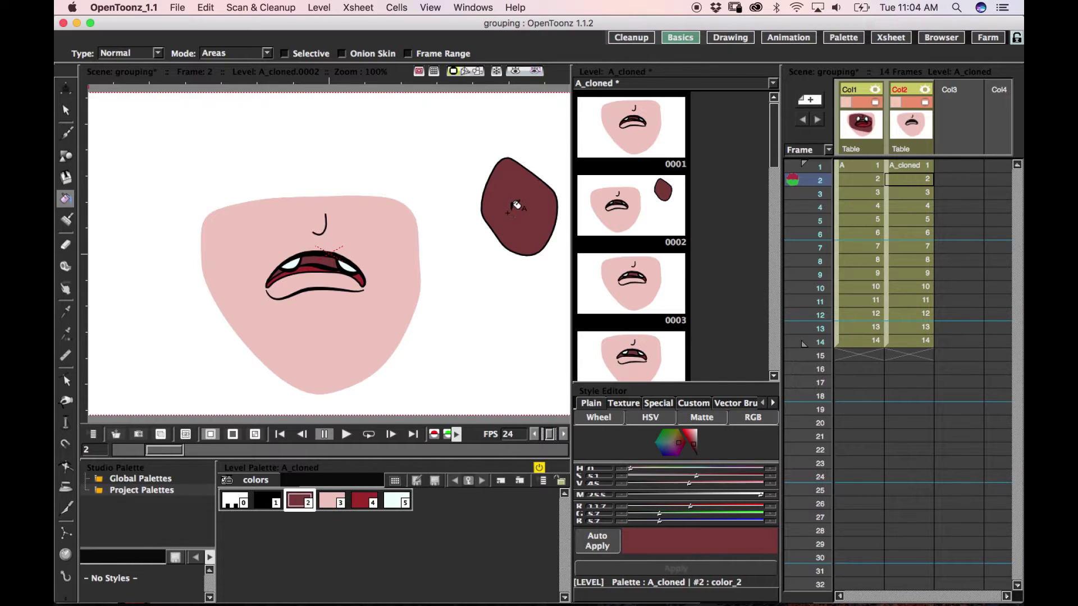
key("s")
left_click_drag(460, 131, 566, 284)
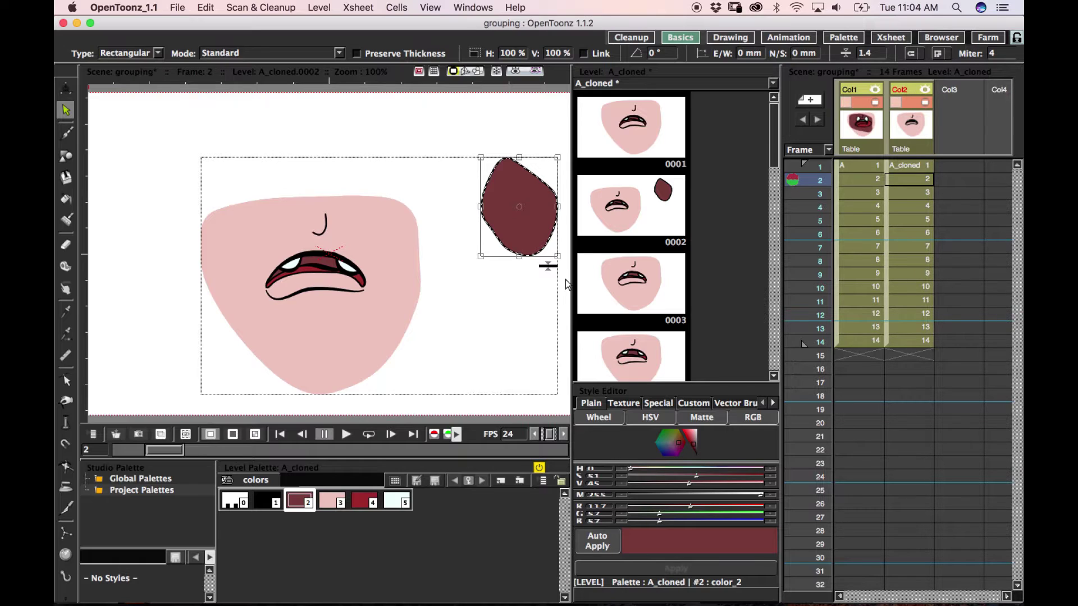
left_click(495, 284)
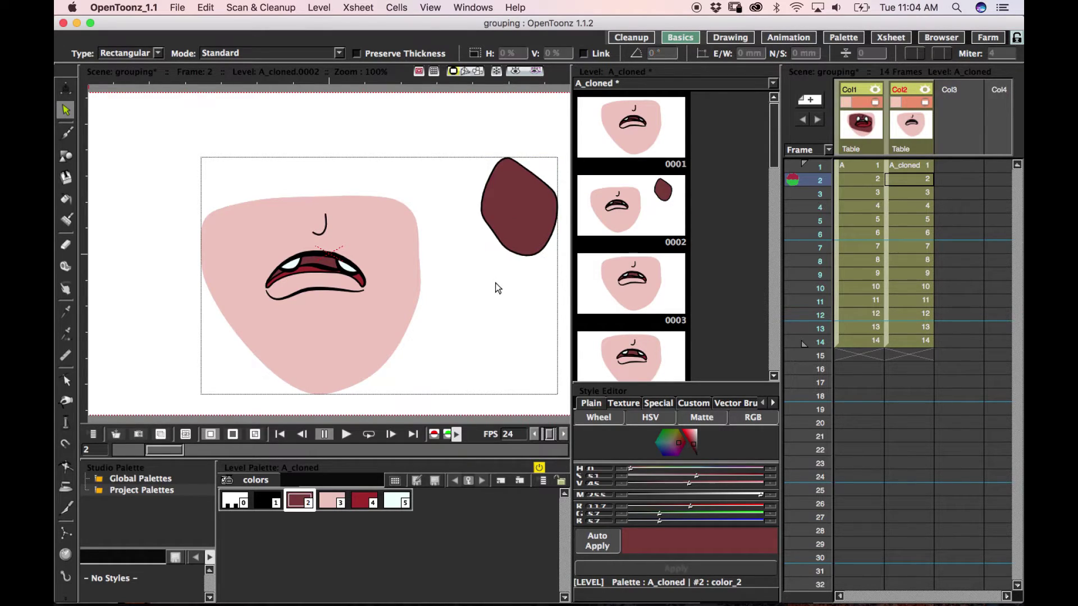
left_click(488, 186)
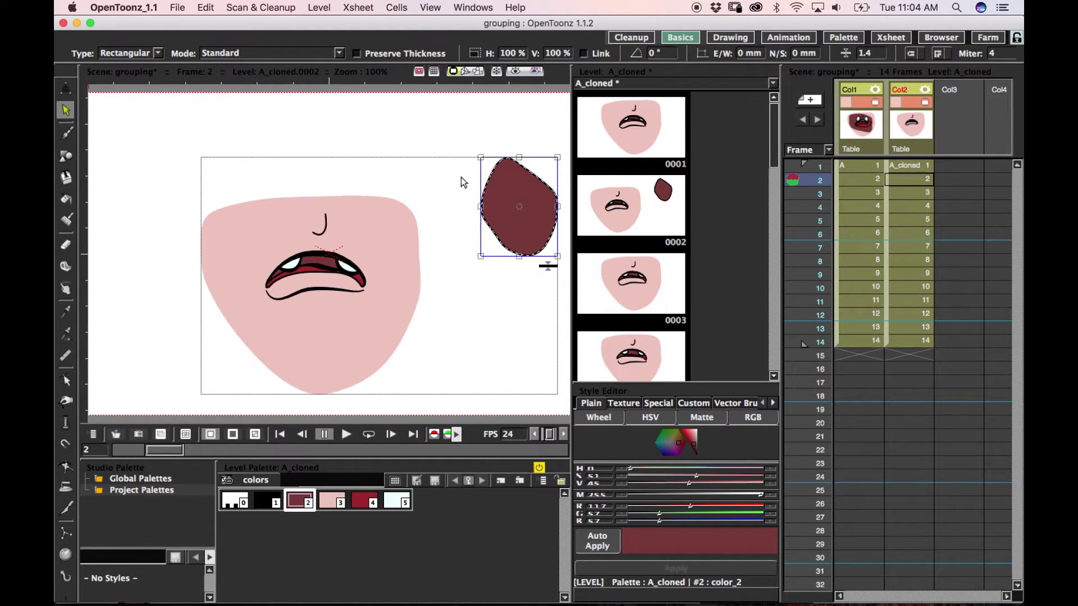
Step: Draw a curved dark red stroke between the face and the filled shape, and group the stroke with that shape
key("b")
left_click_drag(452, 213, 497, 292)
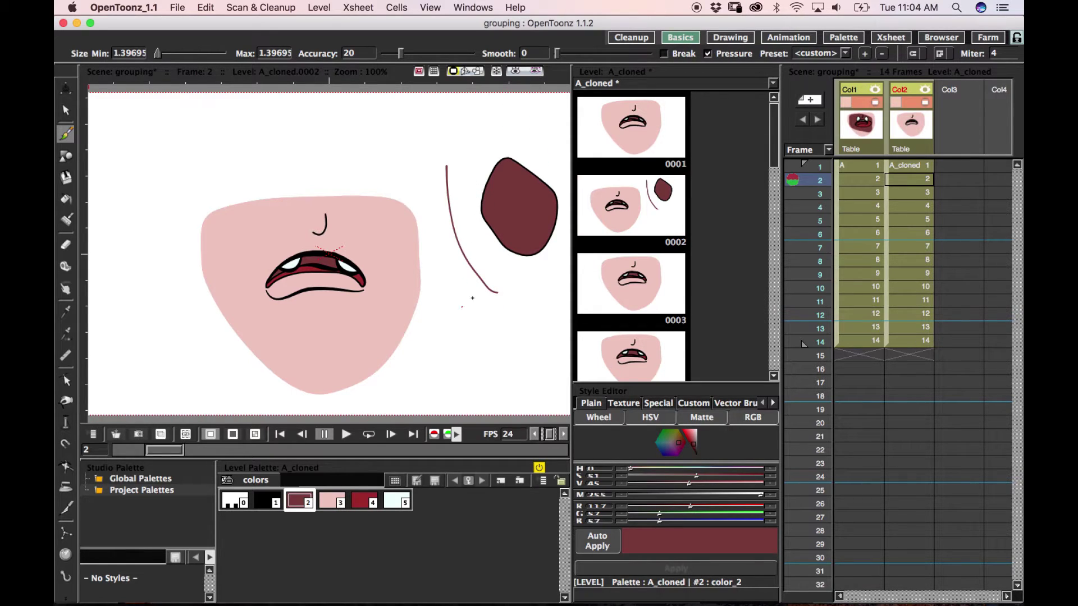
key("s")
left_click(497, 233)
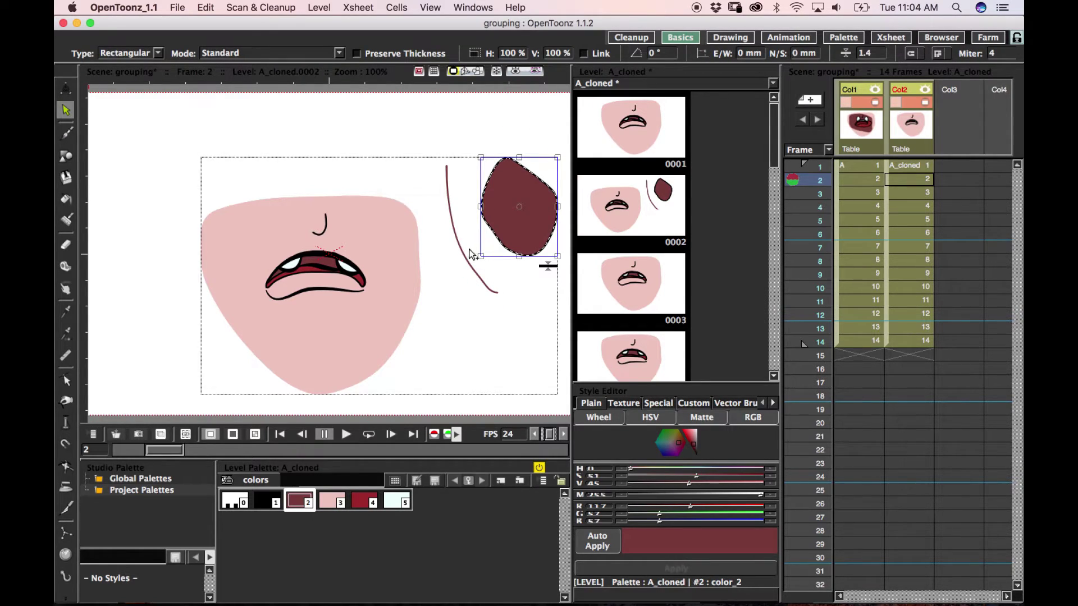
left_click(463, 249, "shift")
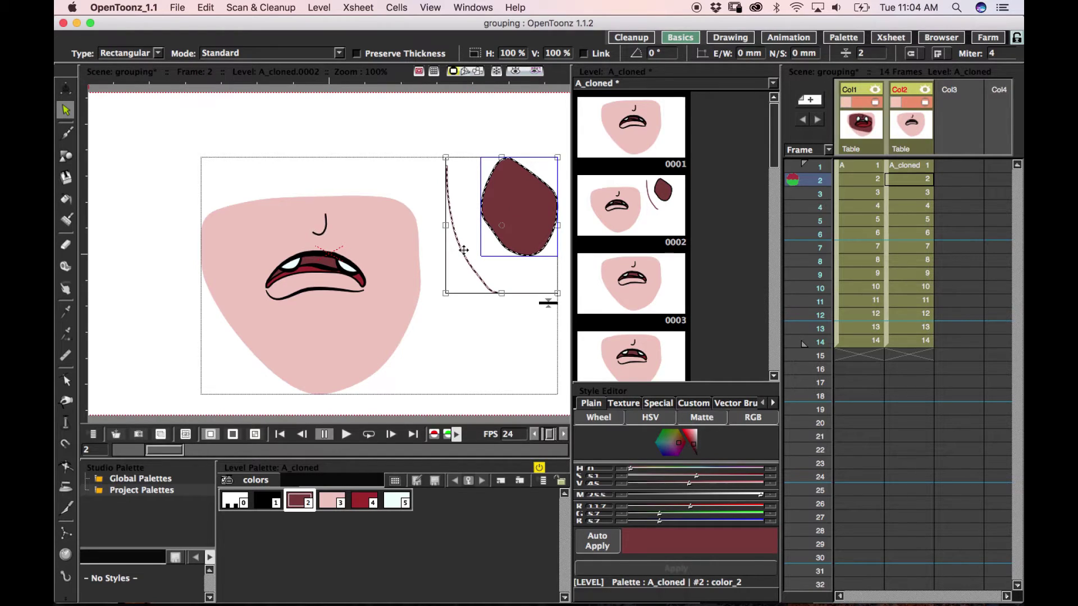
key("super+g")
left_click(397, 137)
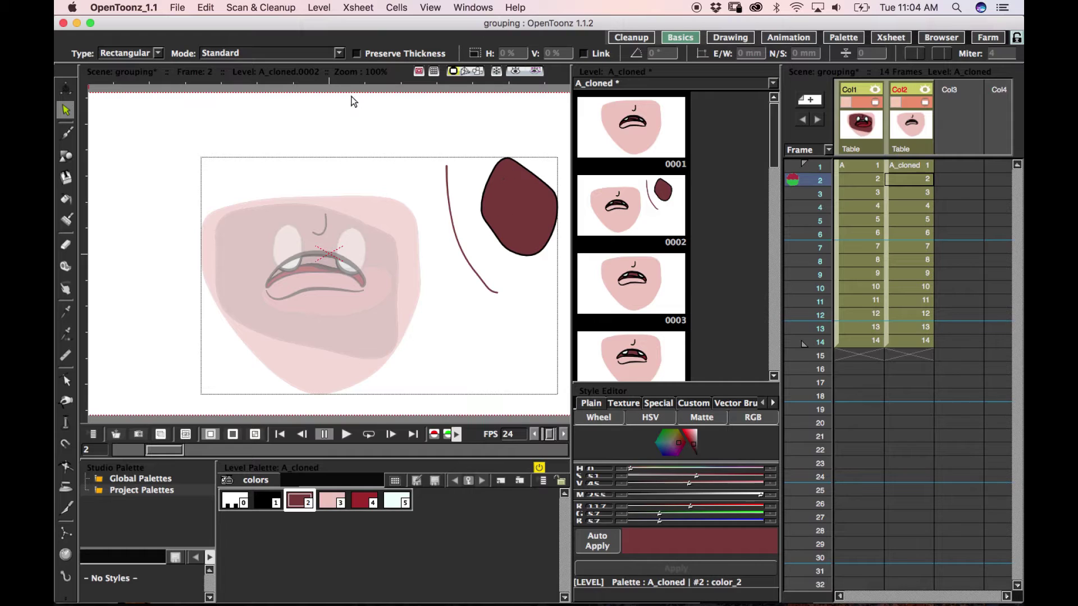
double_click(370, 117)
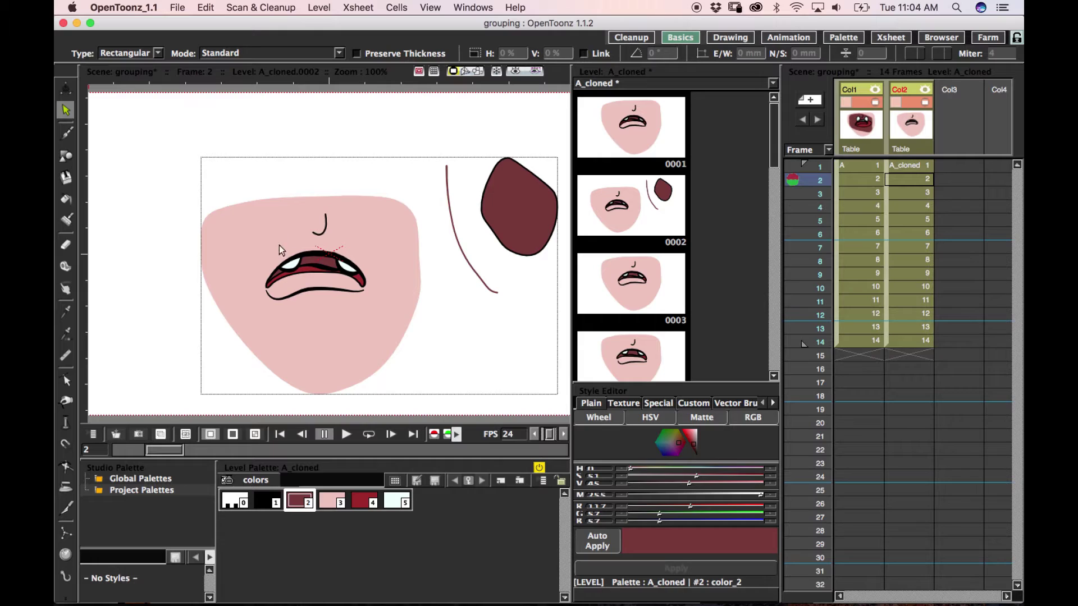
Step: Inspect the control points of the mouth, nose, face outline and lower lip line in frame 2
left_click(313, 256)
key("c")
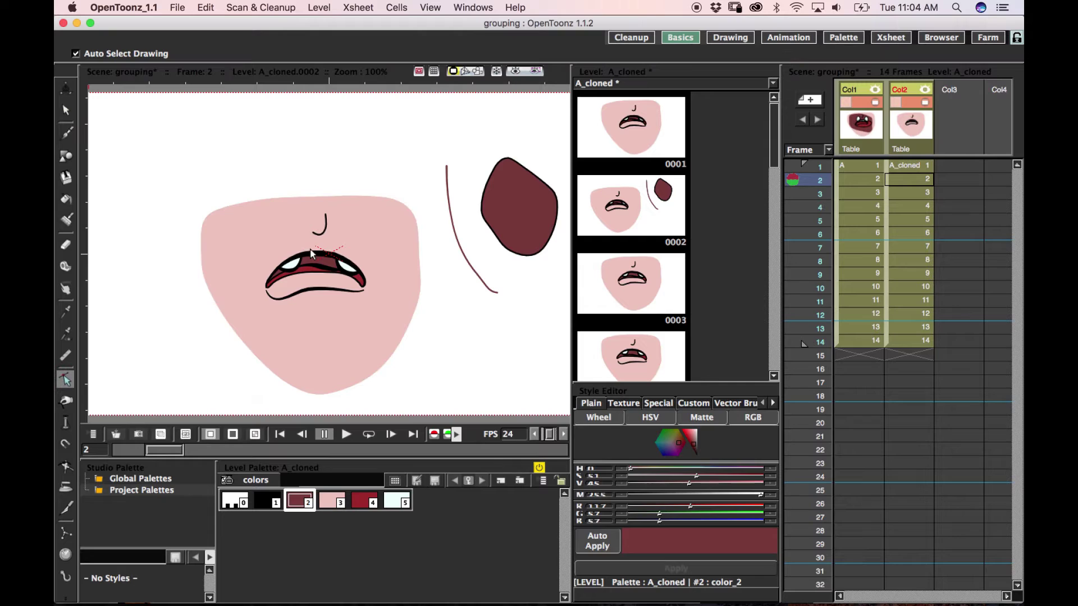
left_click(314, 252)
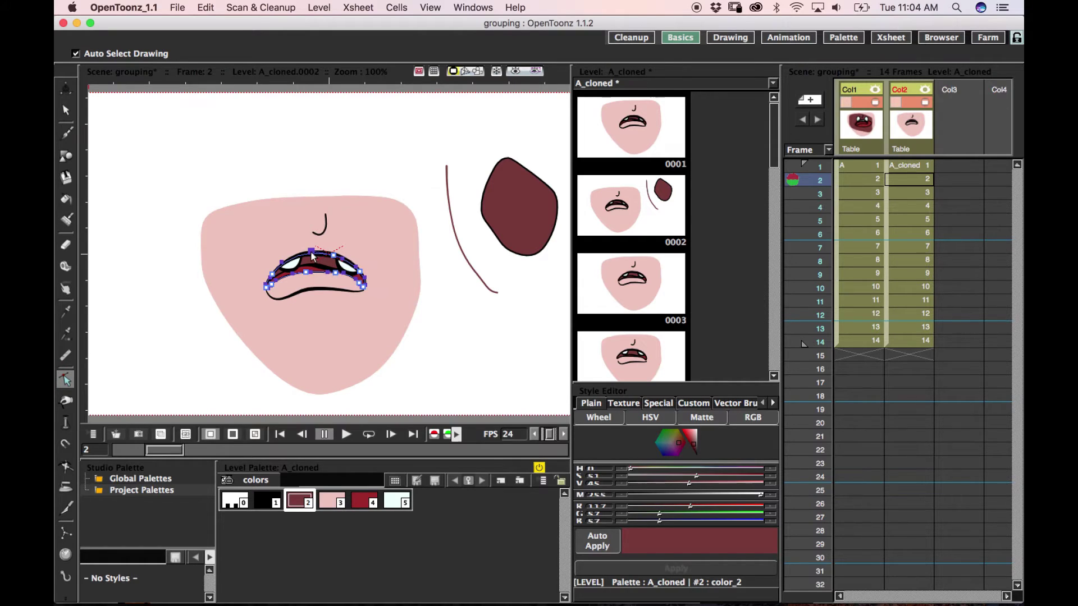
left_click(327, 228)
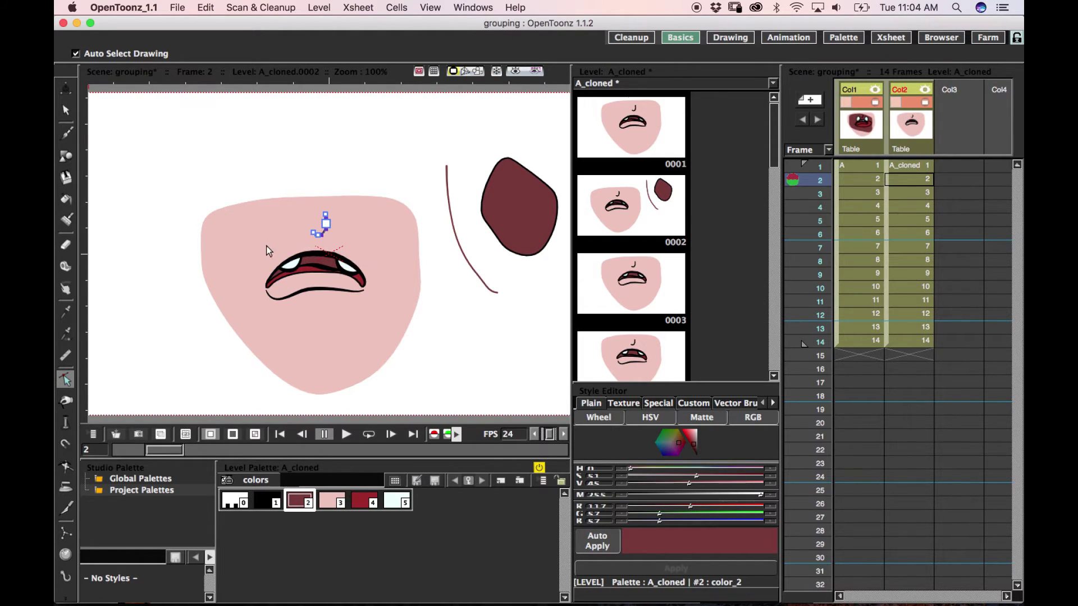
left_click(240, 340)
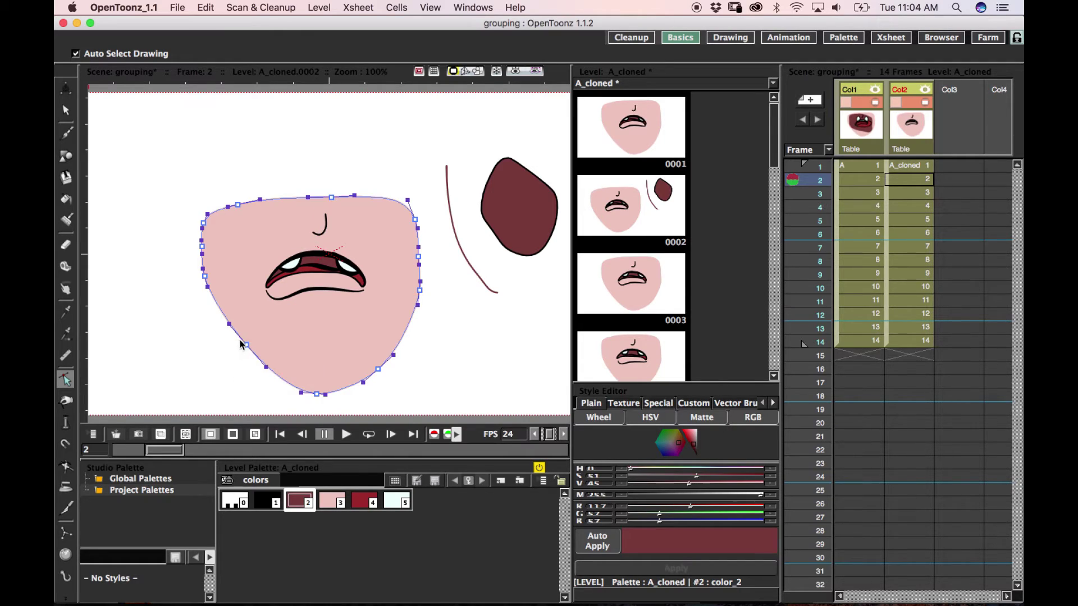
left_click(312, 291)
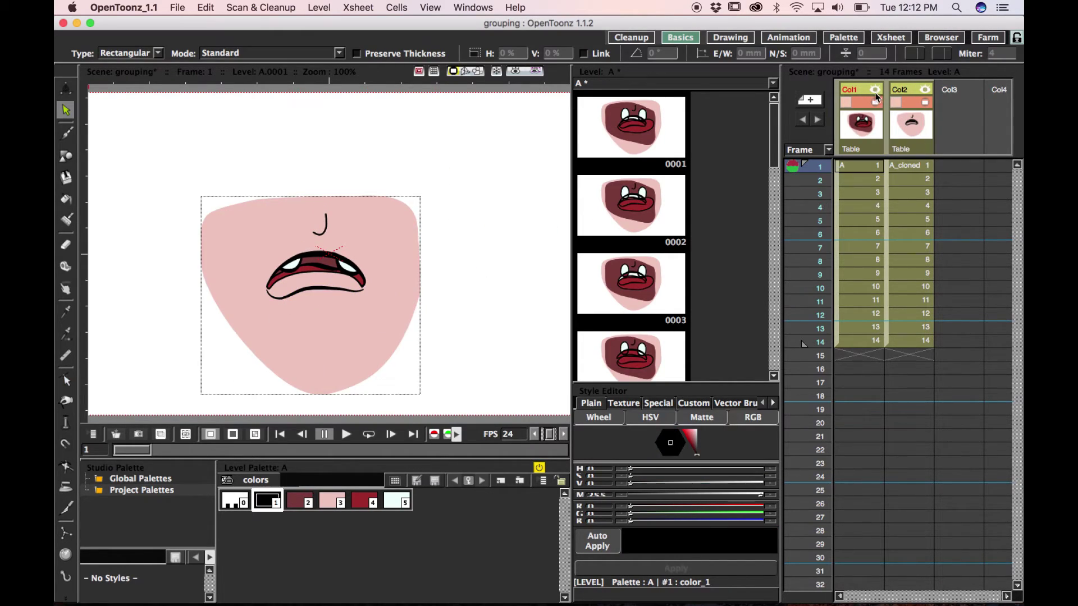
Step: Hide column Col1 and make frame 1 of A_cloned in Col2 the current drawing
left_click(876, 101)
left_click(875, 90)
left_click(908, 166)
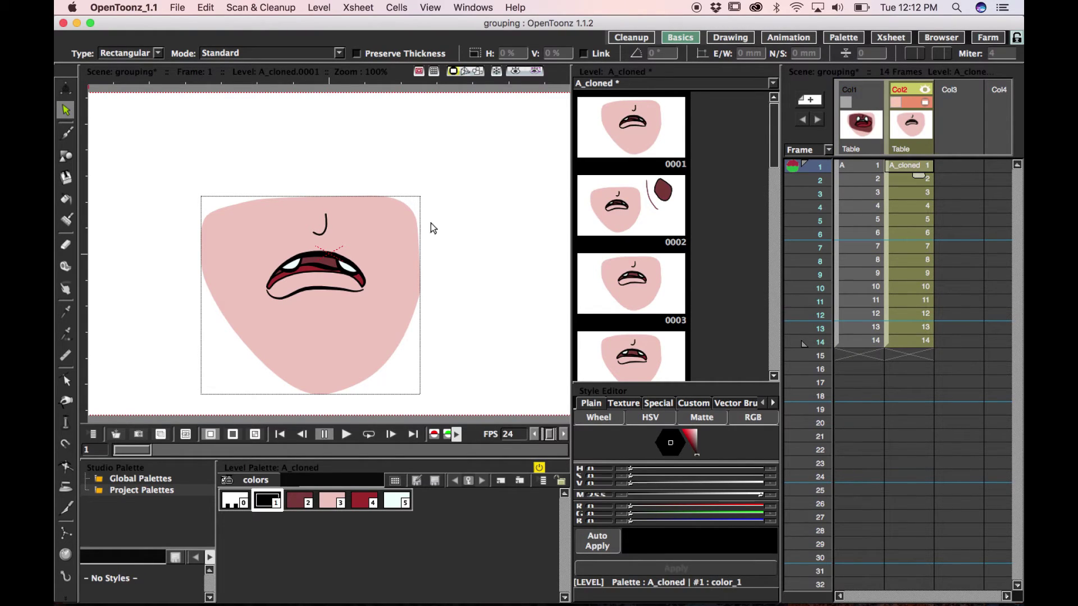
Step: Try pulling the mouth's left corner inward with the Magnet tool, and undo the deformations
key("m")
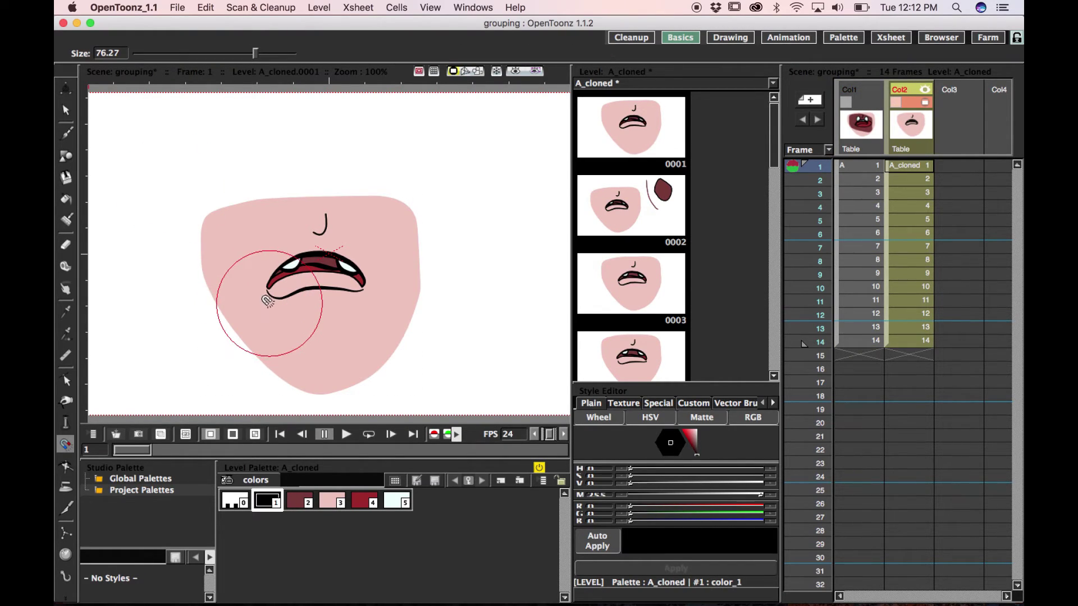
left_click_drag(264, 289, 293, 251)
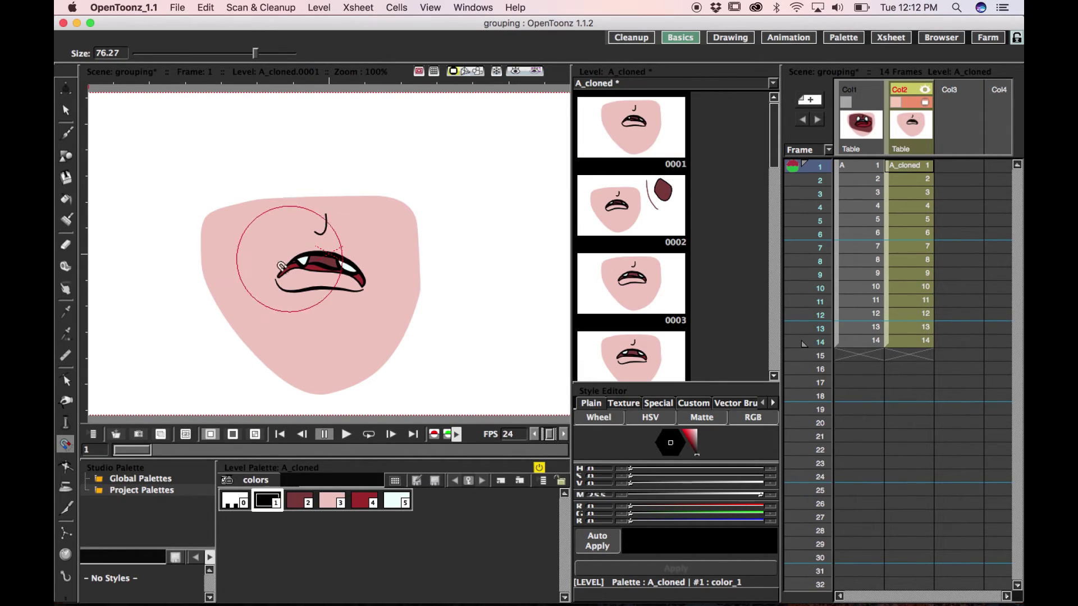
left_click_drag(271, 290, 294, 285)
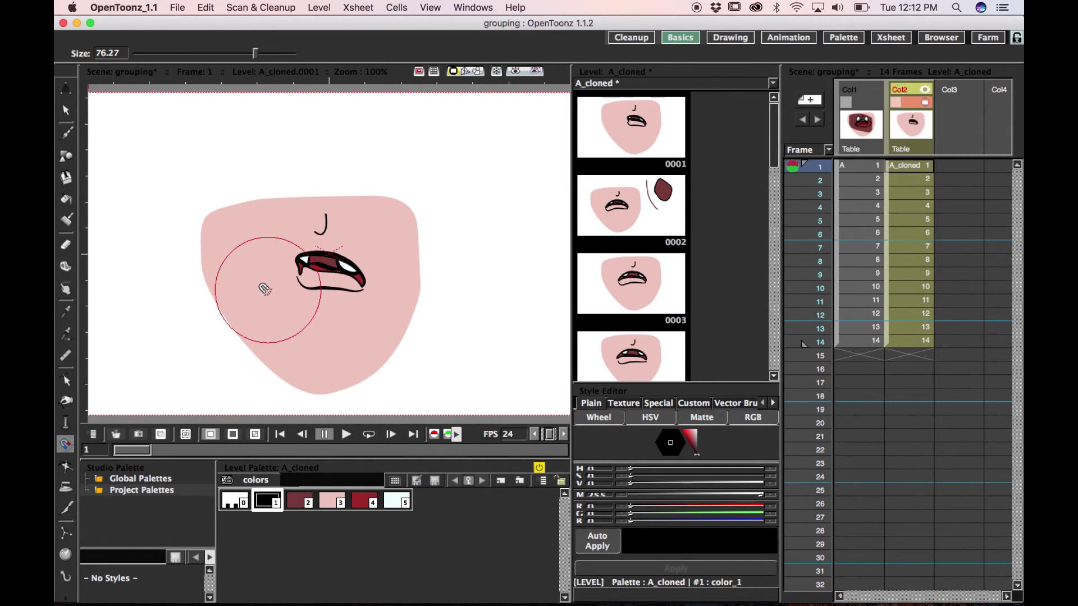
key("super+z")
key("super+z")
key("super+z")
key("super+z")
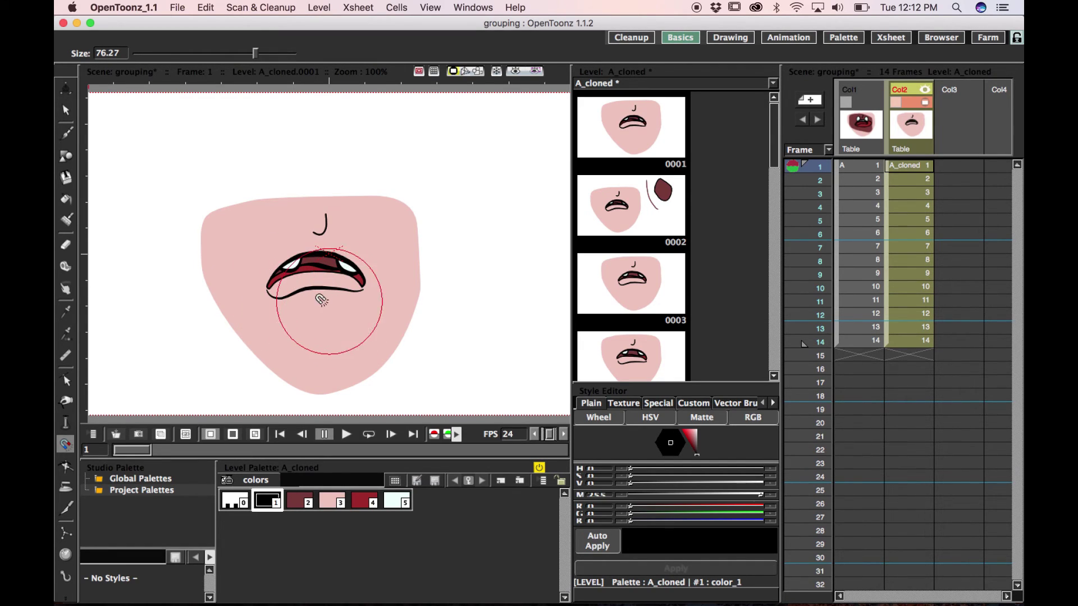
Step: Enter the mouth group in frame 1 and pull its upper lip outline up and outward with the Magnet tool
key("s")
key("super+z")
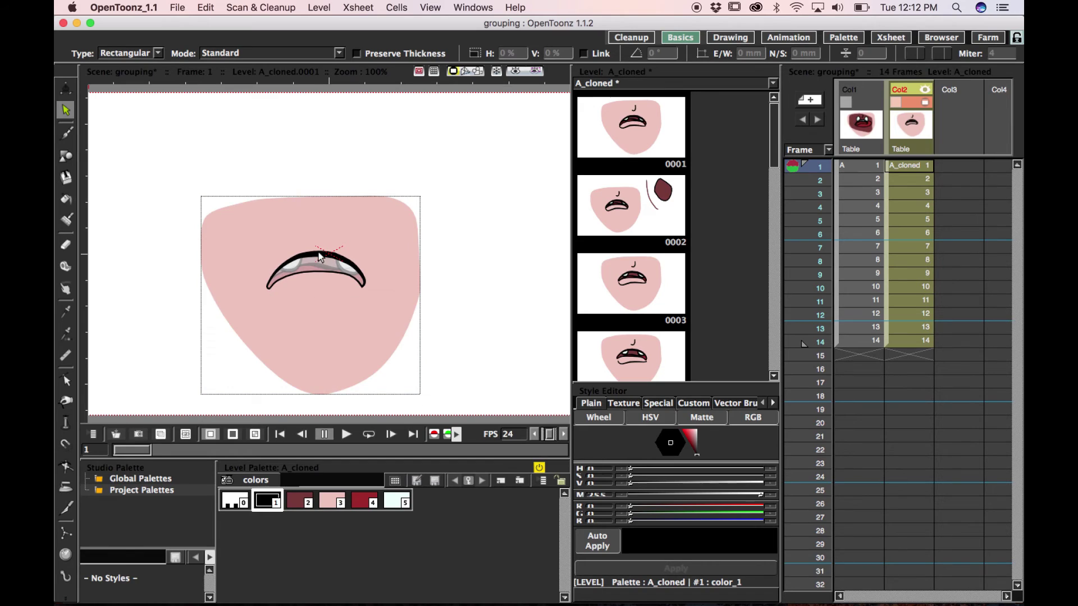
key("m")
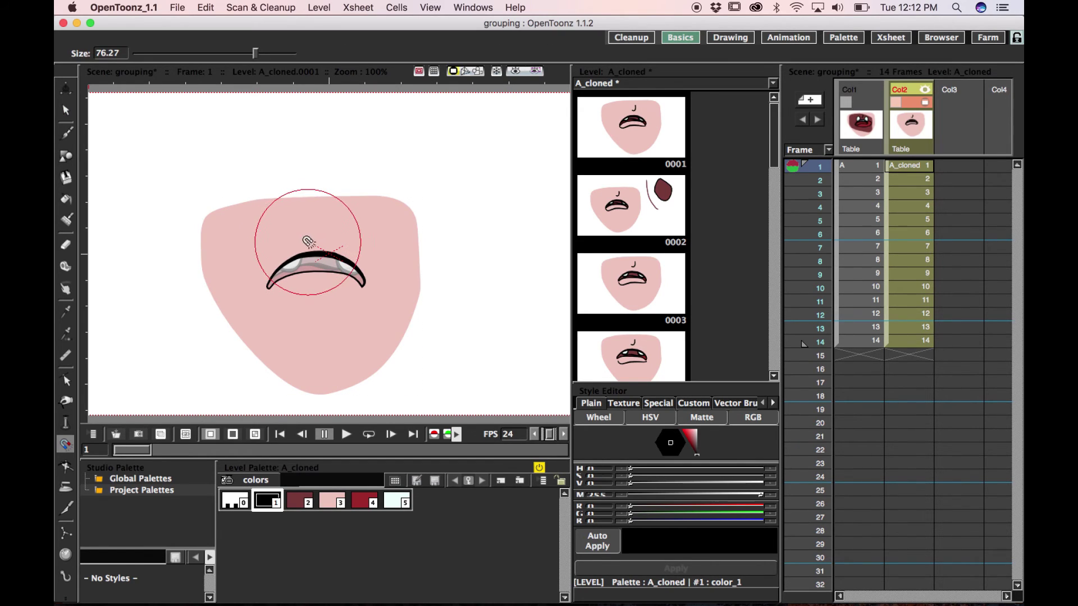
left_click_drag(313, 244, 355, 231)
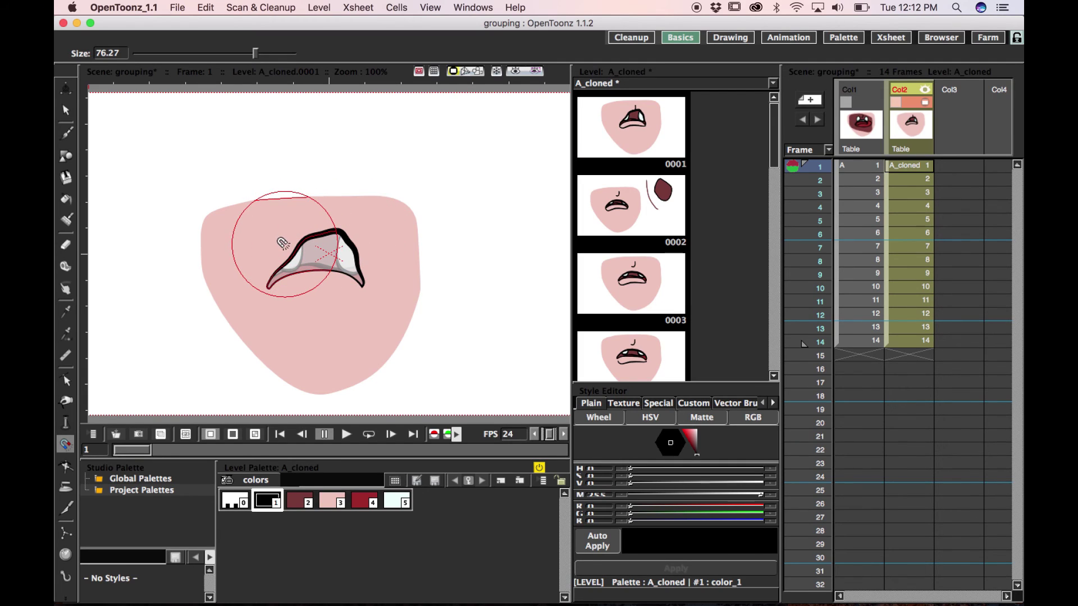
left_click_drag(284, 243, 272, 238)
key("s")
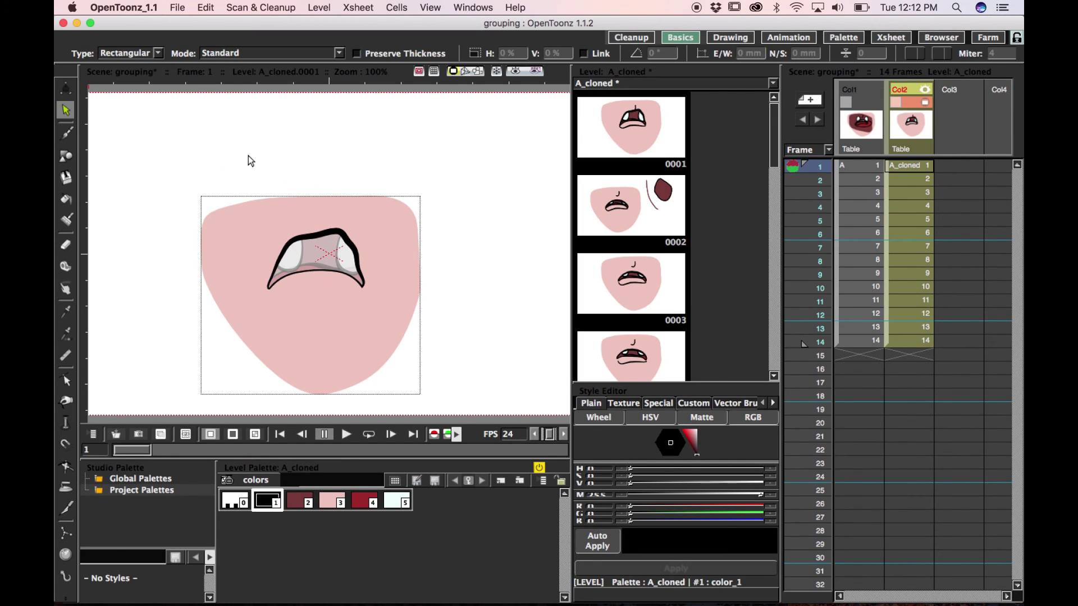